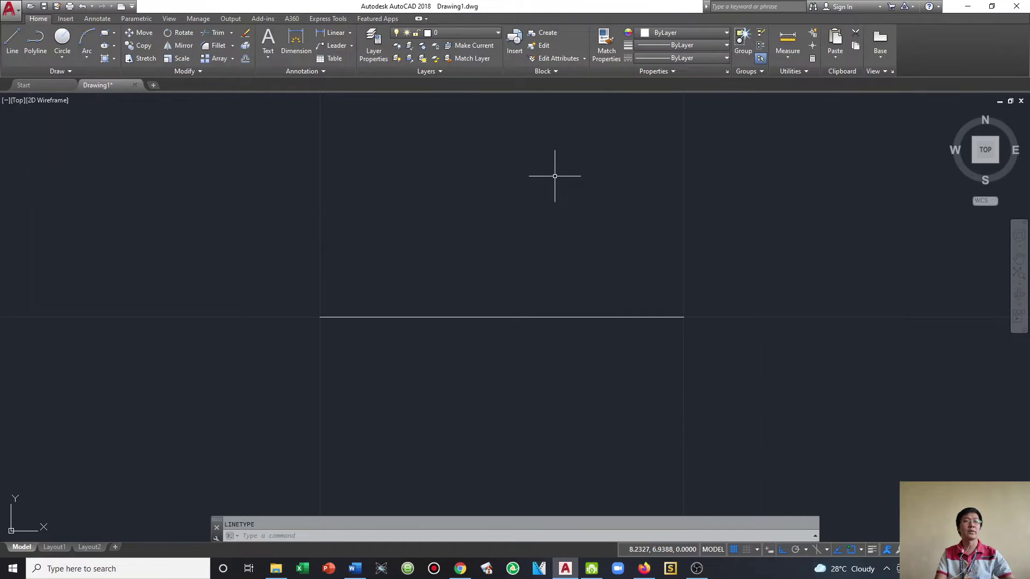
Step: Enter the LT alias to begin changing the horizontal line's linetype
type("Lt")
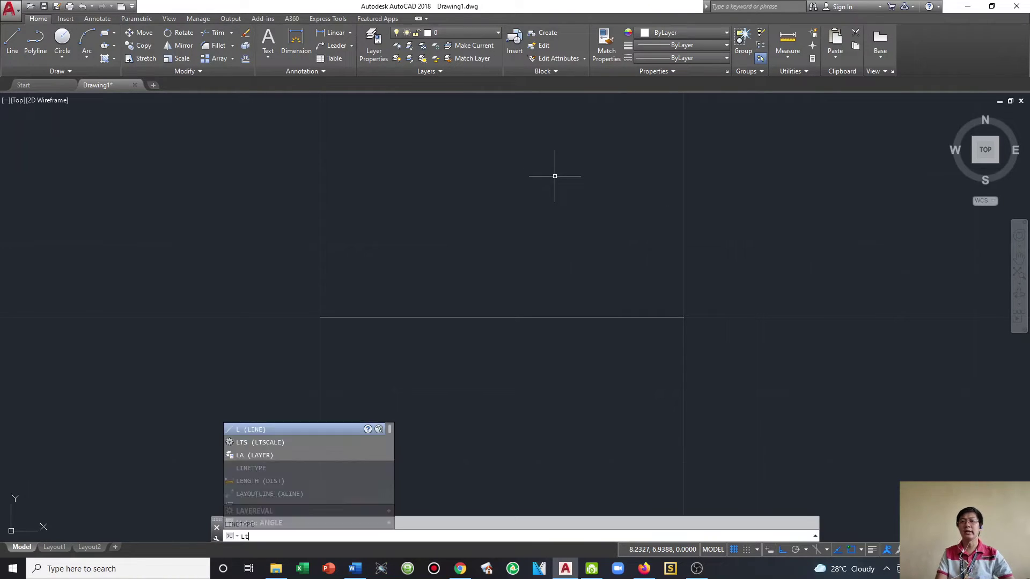
Step: Load the HIDDEN linetype from acadiso.lin in the Linetype Manager and confirm
key("Return")
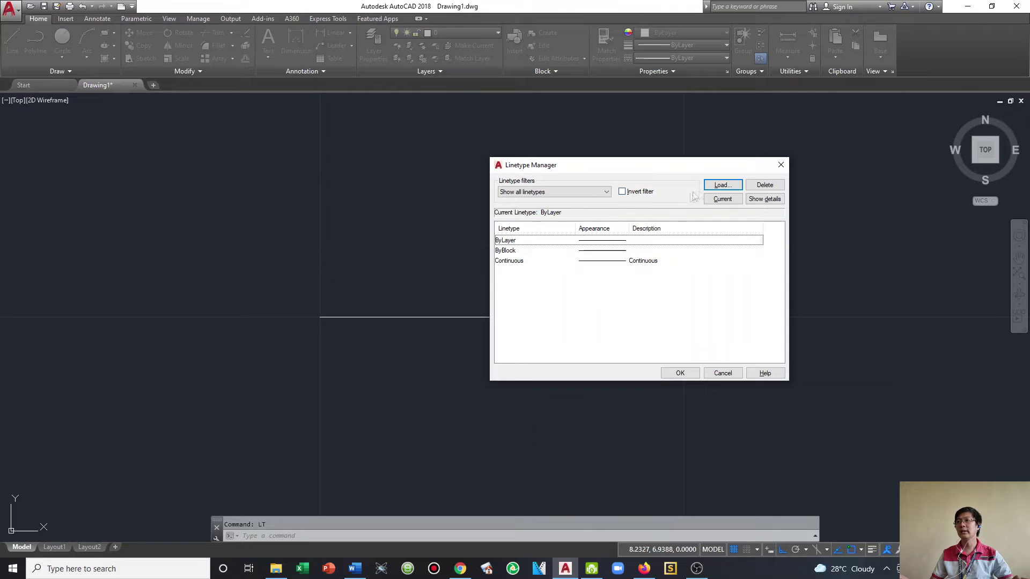
left_click(720, 185)
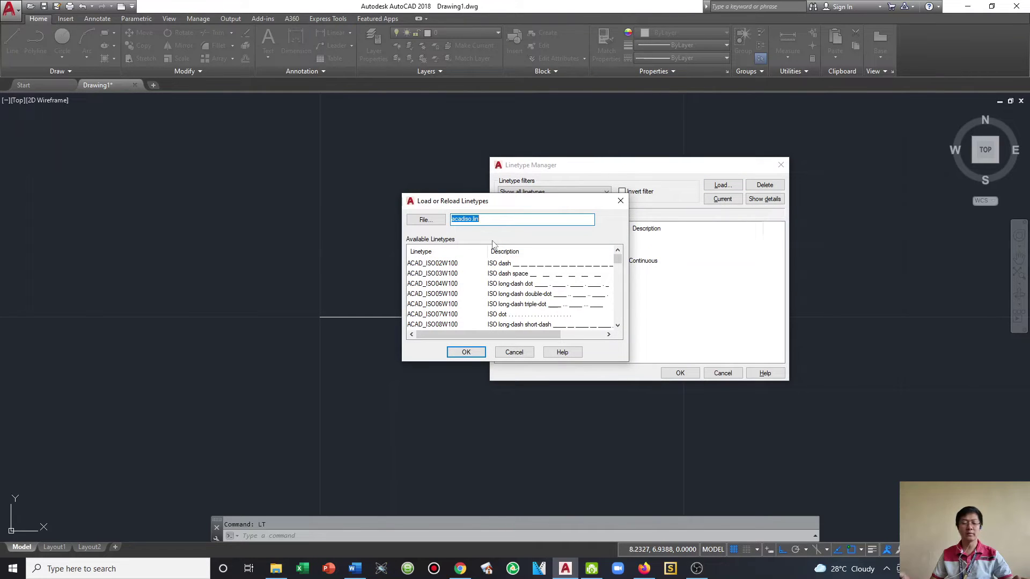
type("h")
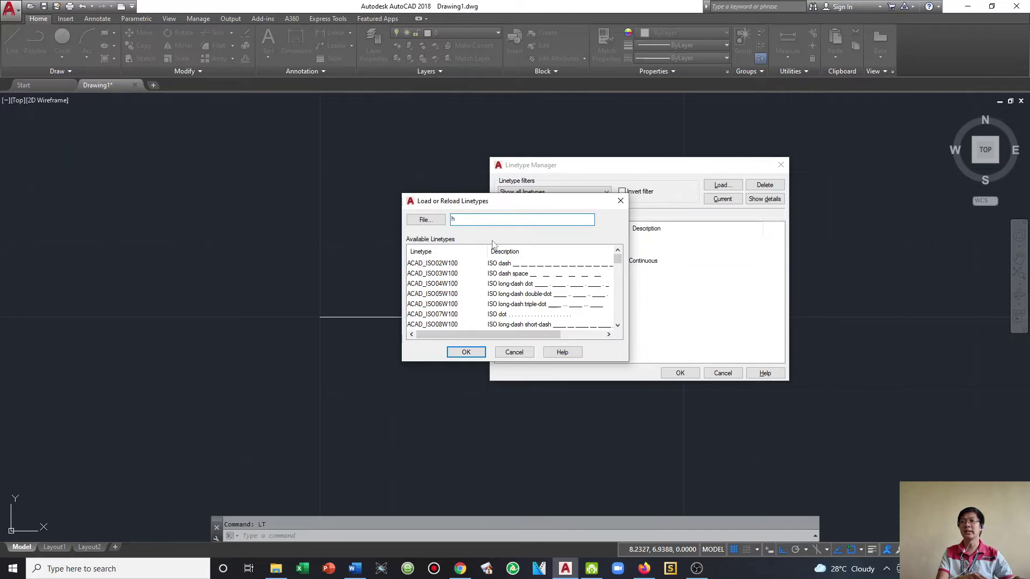
key("BackSpace")
key("BackSpace")
left_click(462, 275)
key("h")
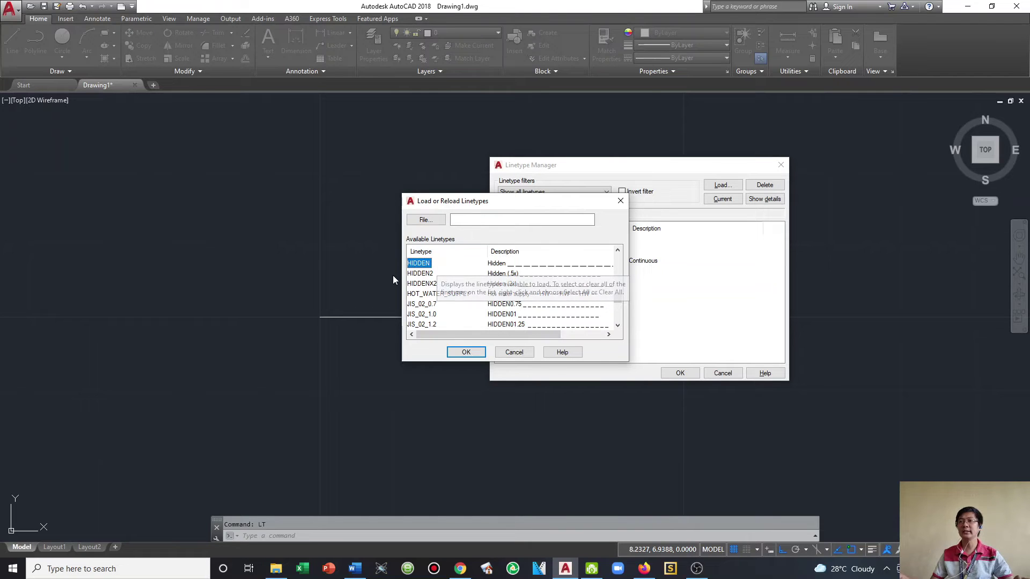
left_click(462, 353)
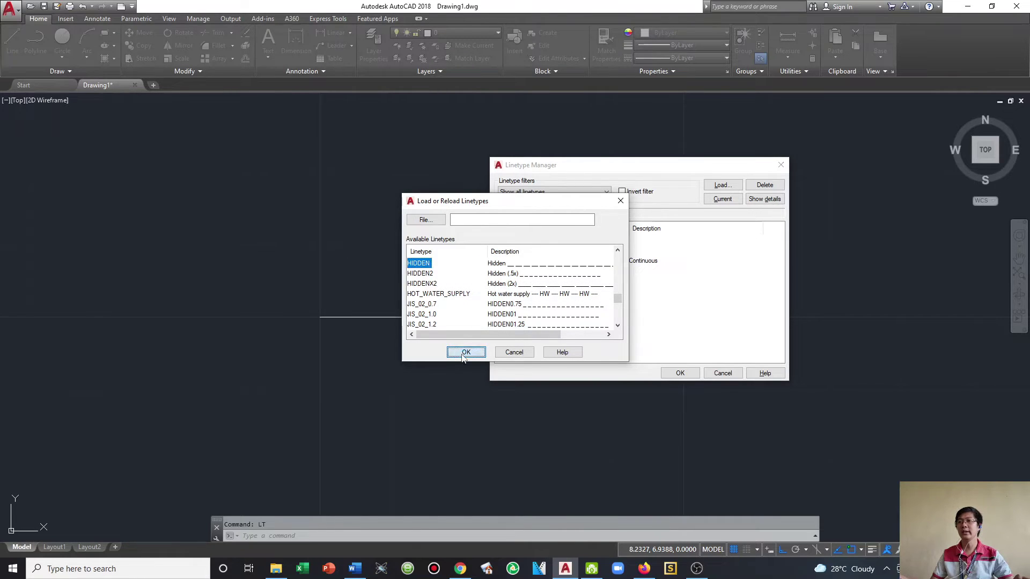
left_click(680, 374)
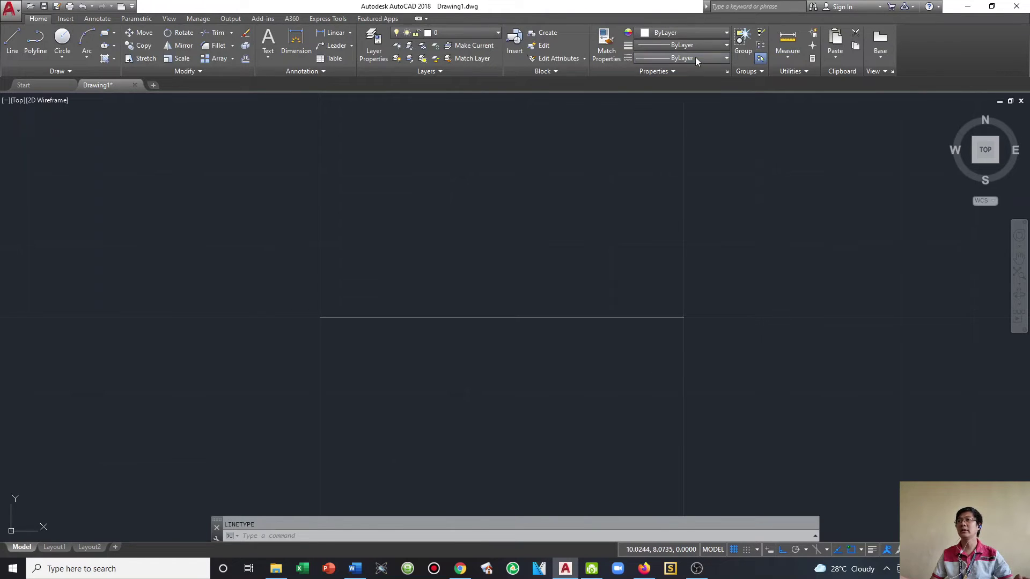
Step: Assign the HIDDEN linetype to the horizontal line from the Properties linetype dropdown
left_click(695, 57)
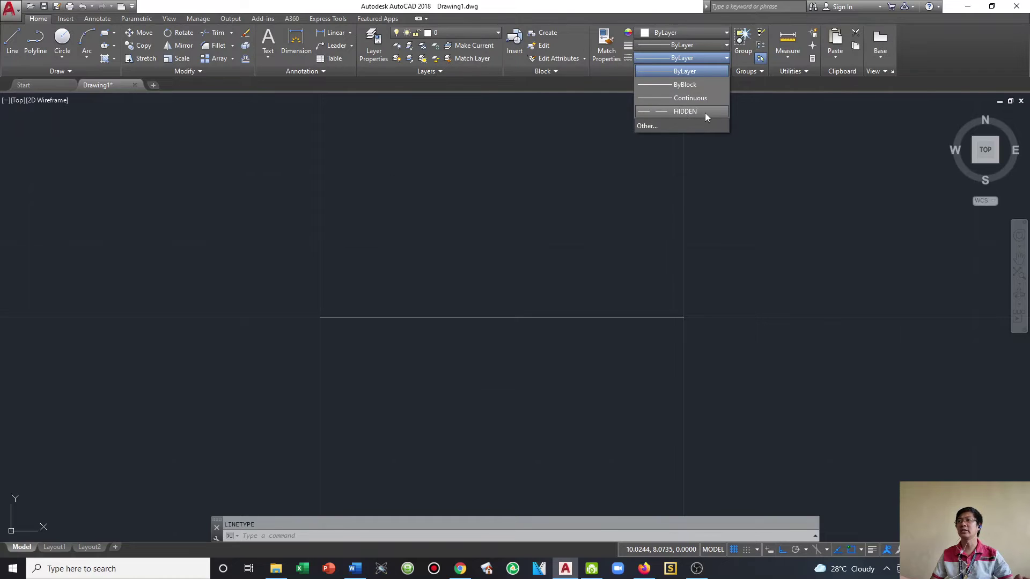
left_click(467, 248)
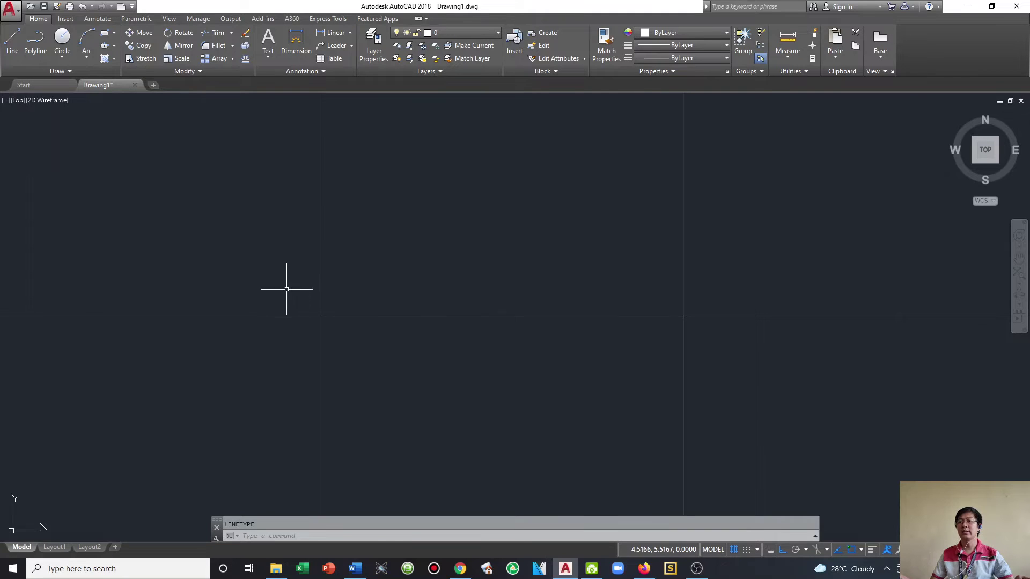
left_click(515, 317)
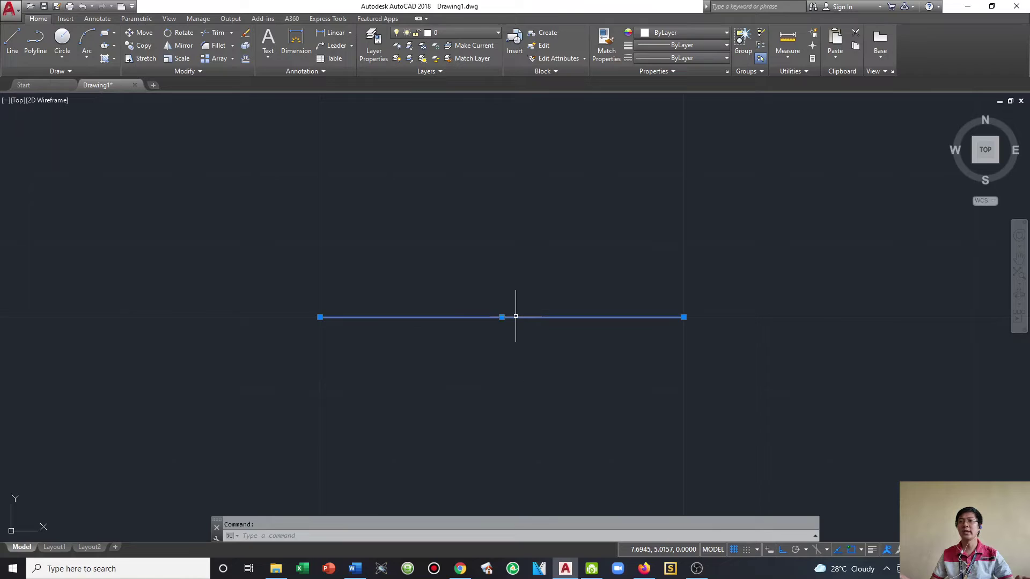
left_click(671, 58)
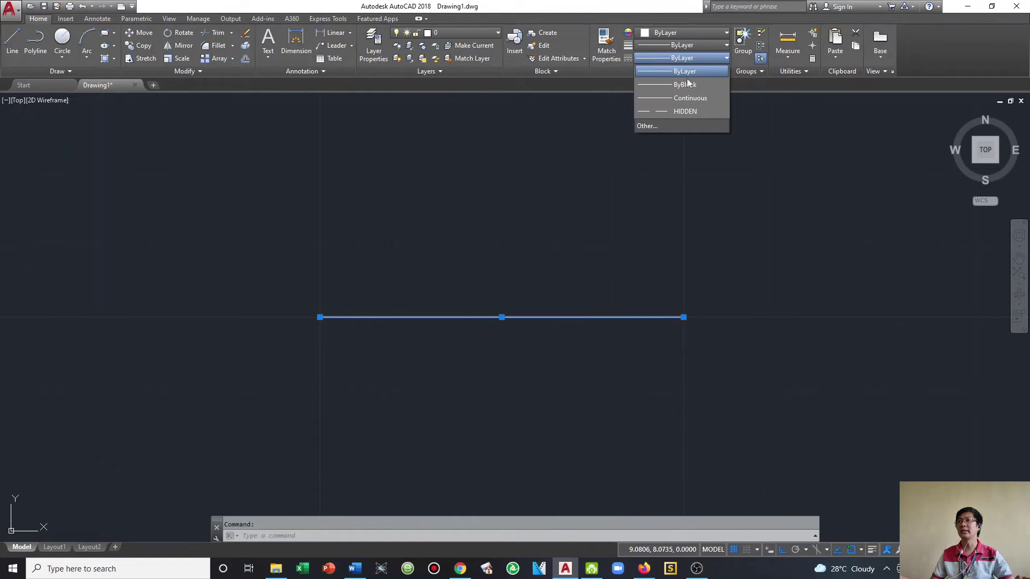
left_click(696, 111)
Step: Window-select the line again to check it, then clear the selection
key("Escape")
left_click(548, 280)
left_click(461, 336)
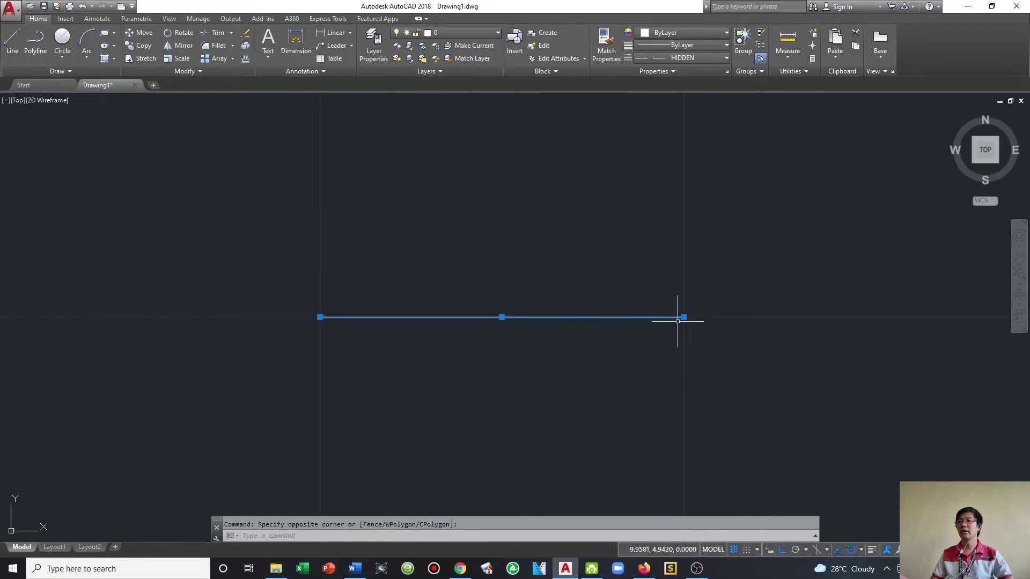
key("Escape")
Step: Stretch the line's right endpoint grip far to the right
middle_click_drag(604, 252, 514, 237)
left_click(480, 246)
left_click(367, 331)
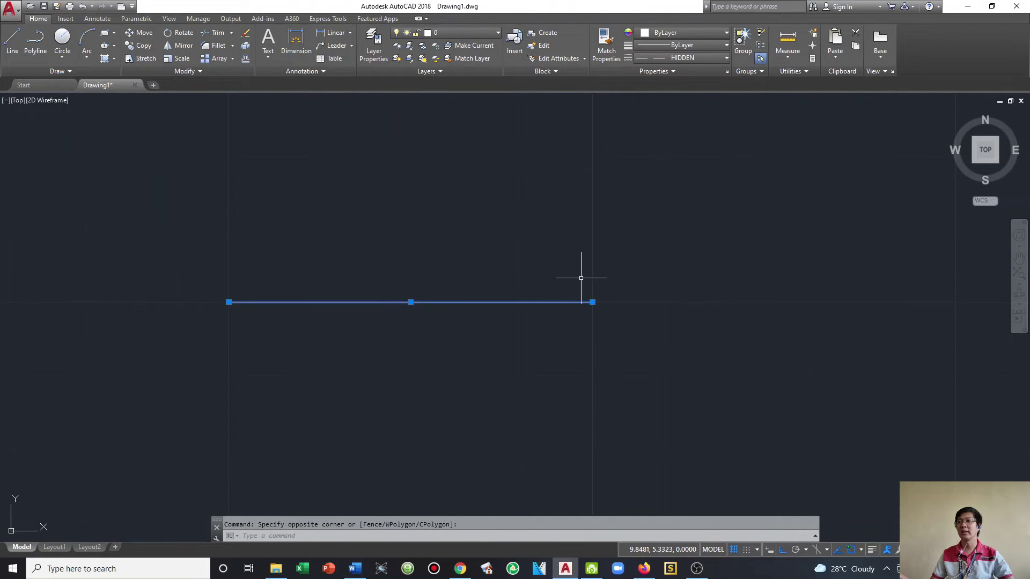
left_click(590, 302)
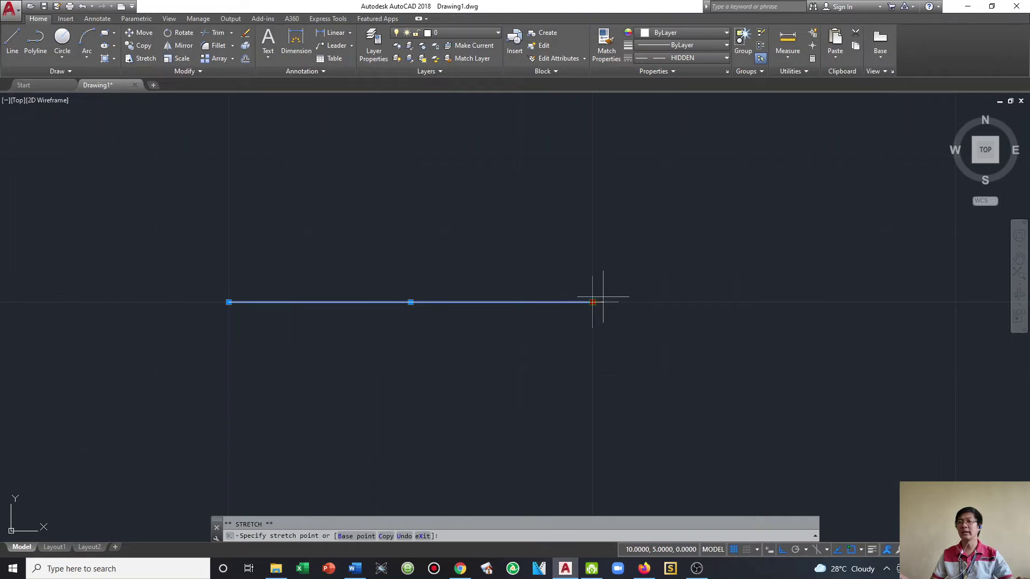
scroll(727, 283, "down", 4)
scroll(747, 294, "down", 2)
middle_click_drag(748, 295, 508, 312)
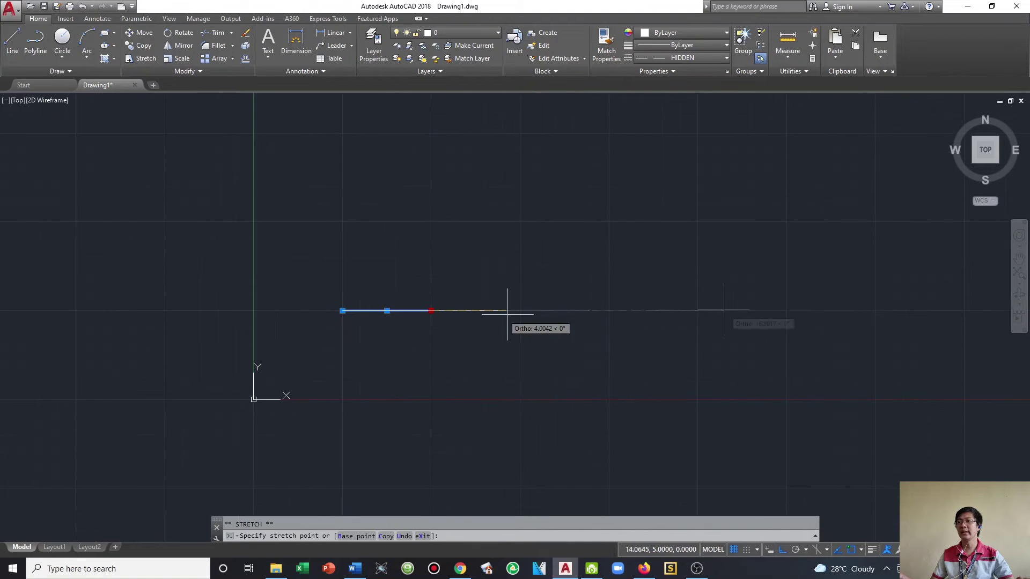
left_click(785, 311)
key("Escape")
Step: Center the view on the now-dashed line and briefly select it to inspect
scroll(617, 344, "up", 2)
middle_click_drag(590, 322, 568, 338)
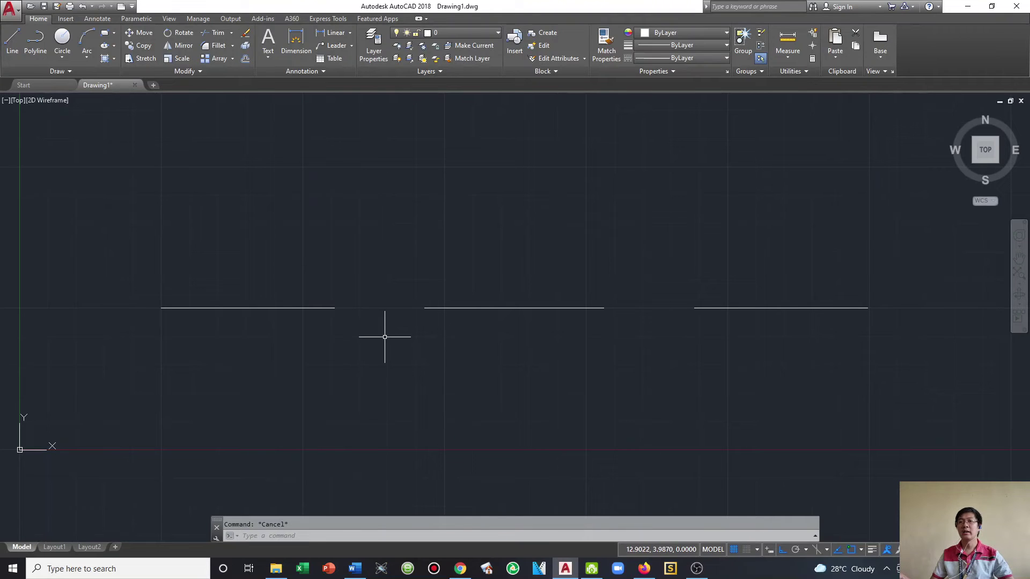
left_click(605, 272)
left_click(462, 343)
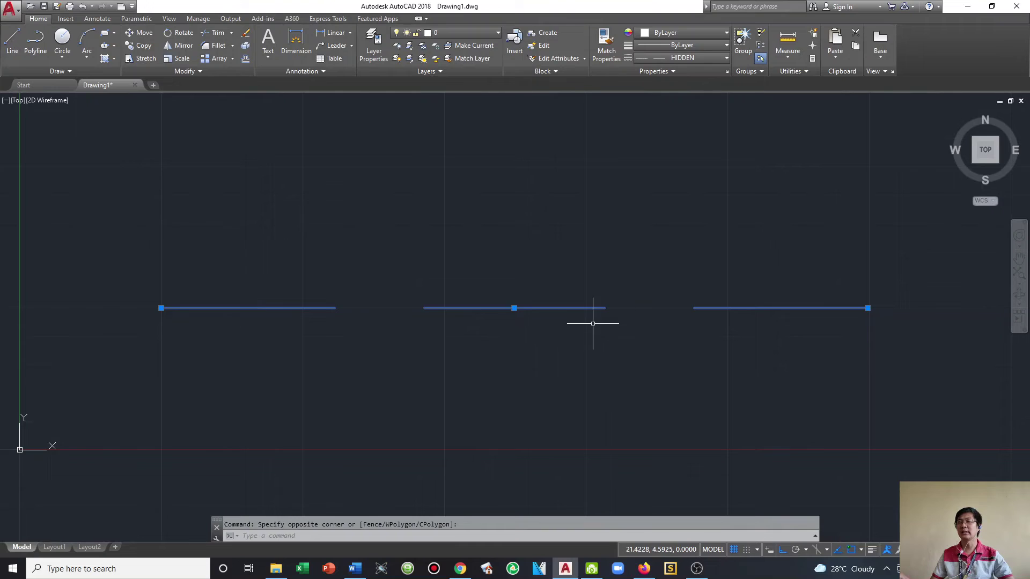
key("Escape")
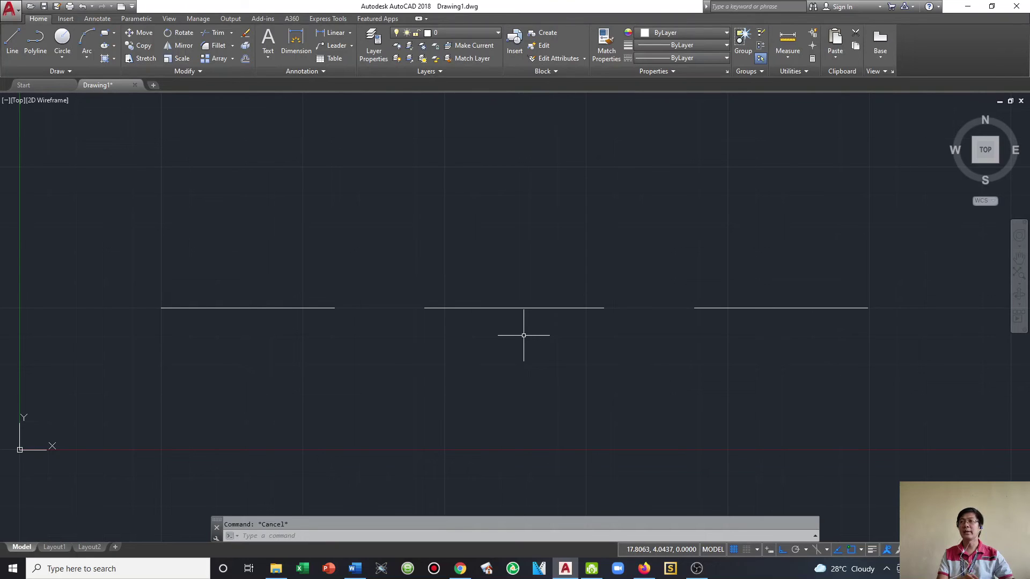
Step: Set the linetype scale (LTS) to 0.5
type("LTS")
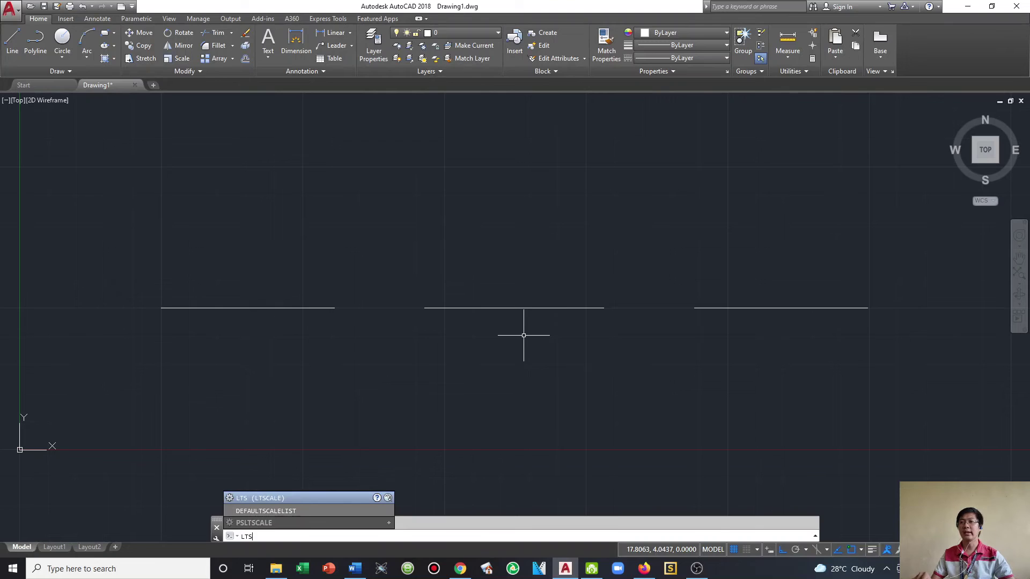
key("Return")
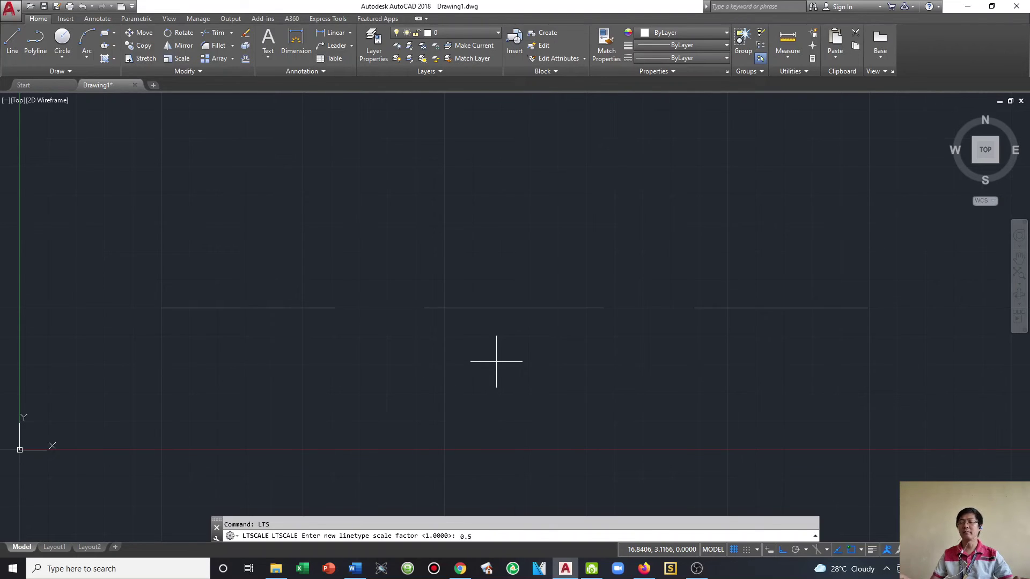
key("Return")
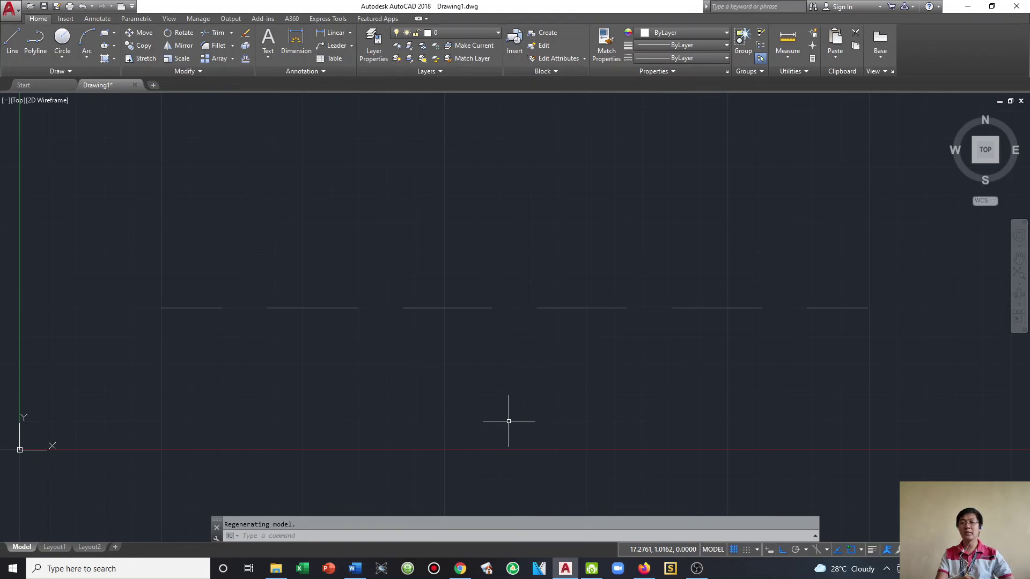
Step: Change the linetype scale to 2 for longer dashes
type("l")
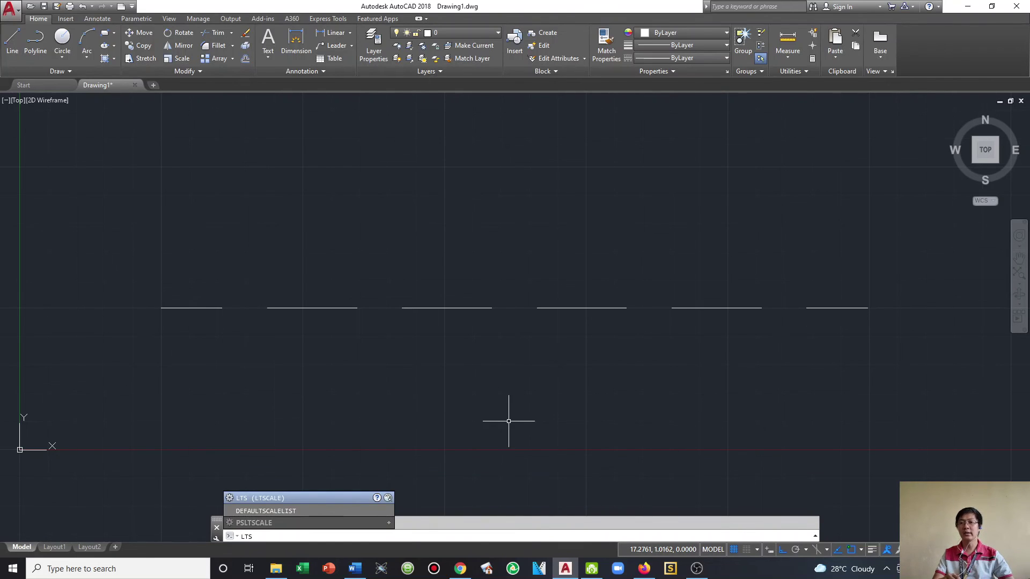
key("Return")
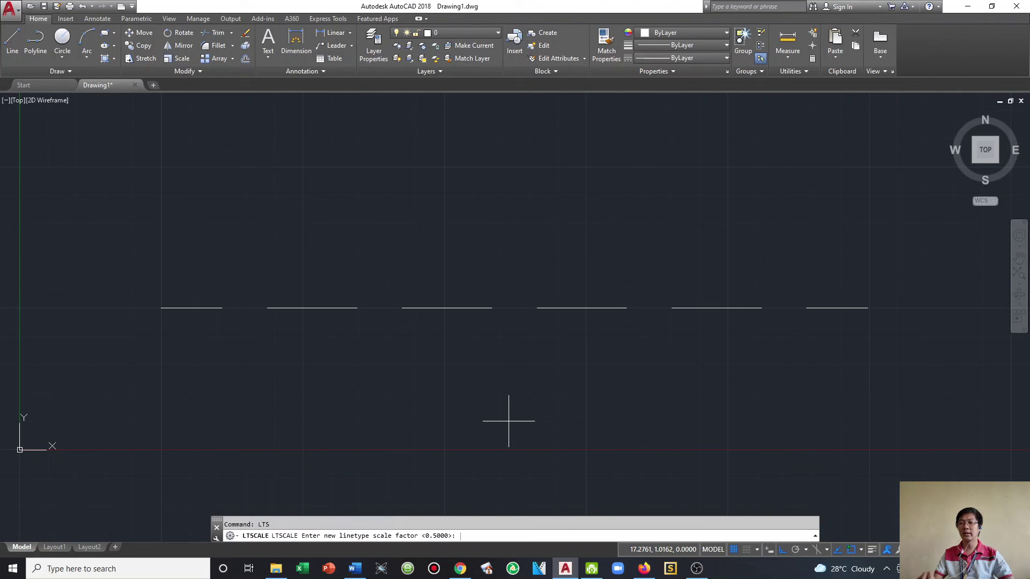
type("2")
key("Return")
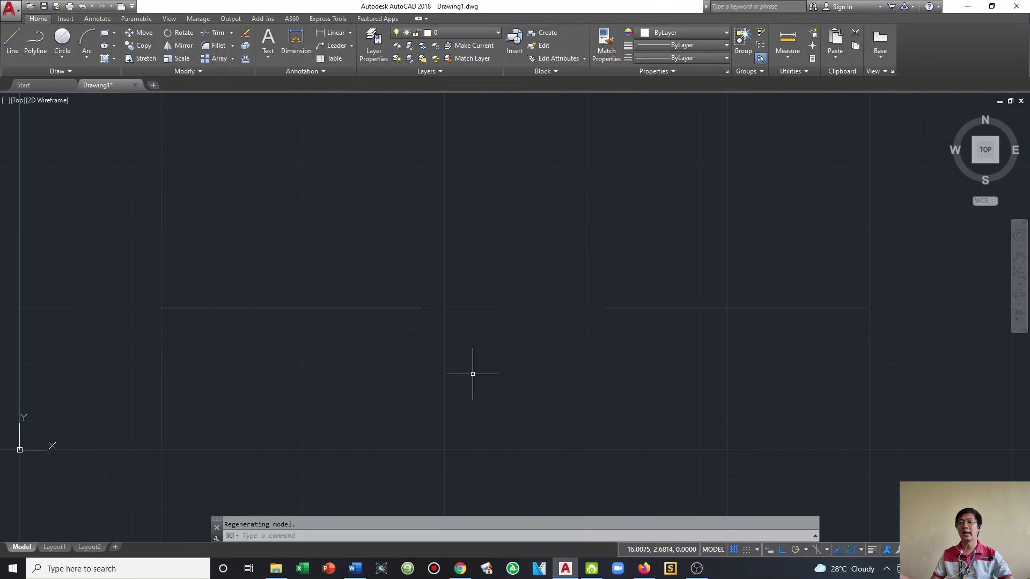